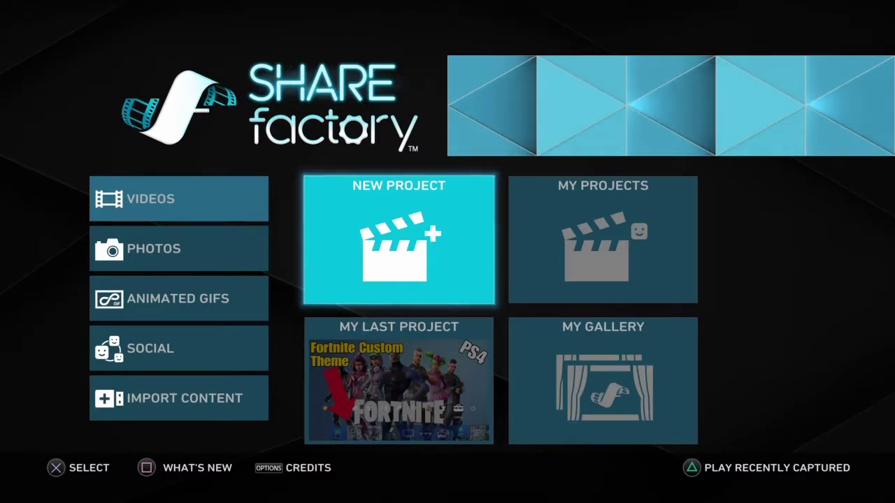
key(Down)
key(Up)
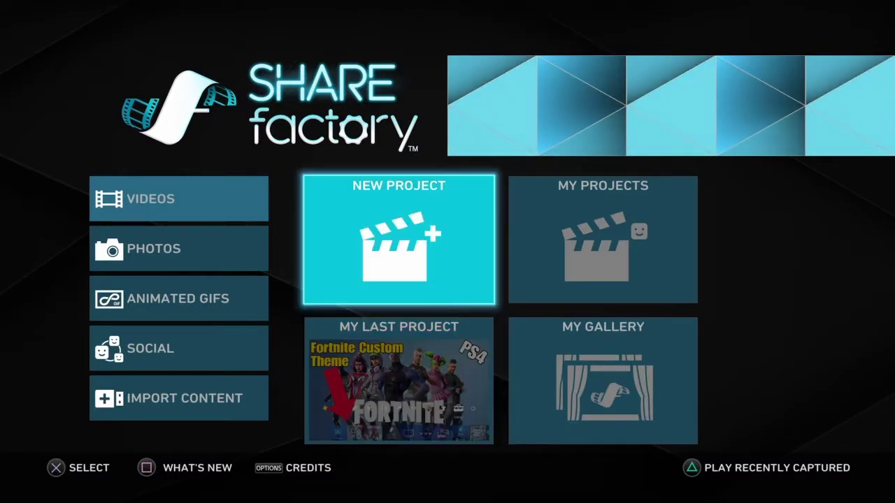
key(Left)
key(Right)
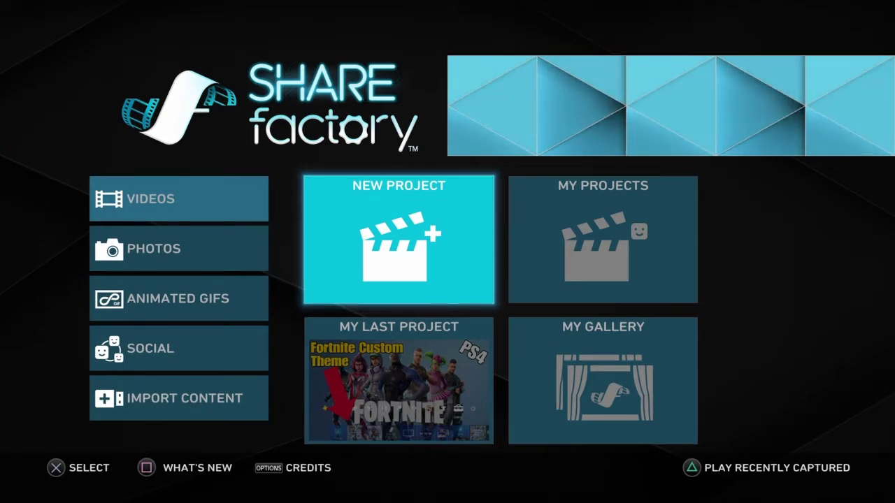
Step: Create a new video project using the Fortnite Theme
key(Left)
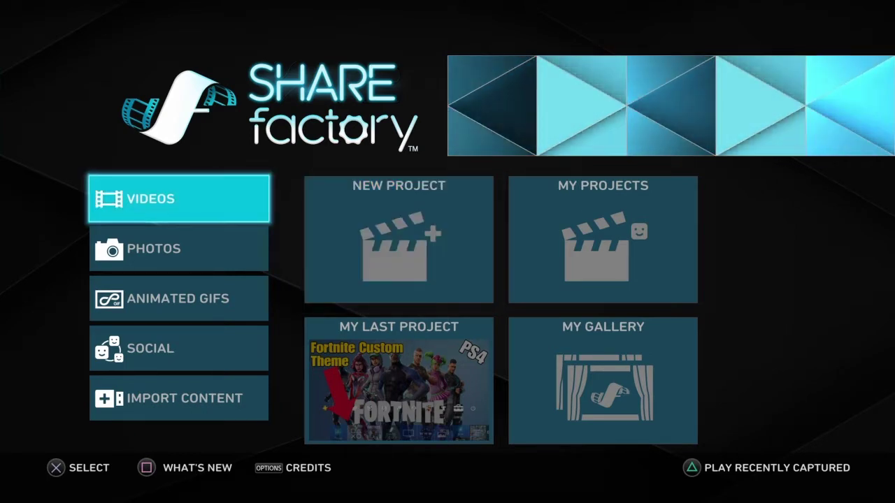
key(Right)
key(Return)
key(Right)
key(Left)
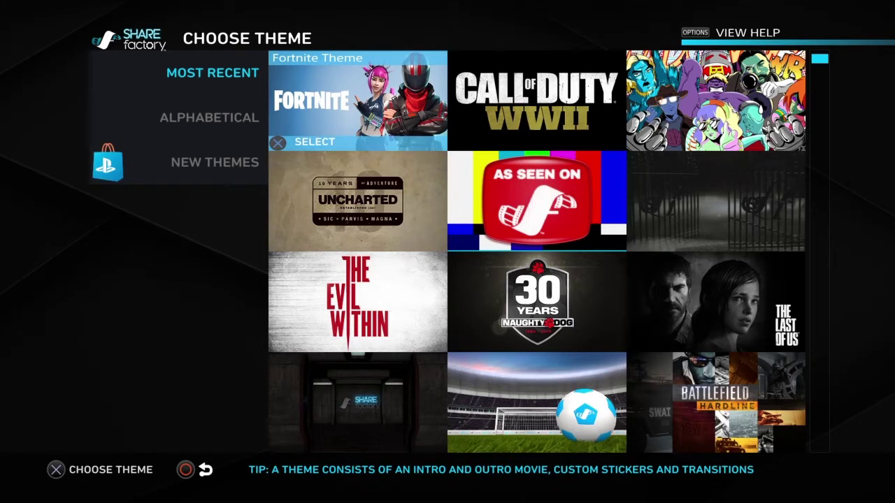
key(Right)
key(Left)
key(Return)
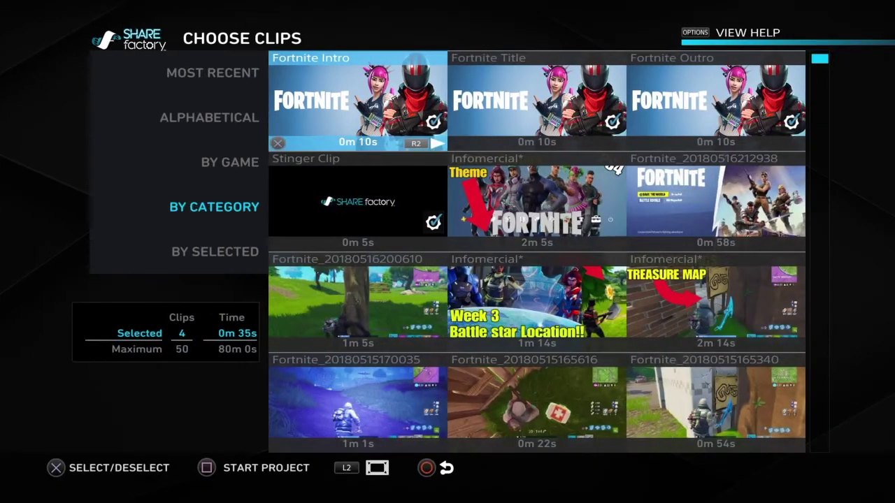
Step: Deselect the Stinger Clip, Fortnite Outro and Fortnite Title, leaving only Fortnite Intro selected
key(Down)
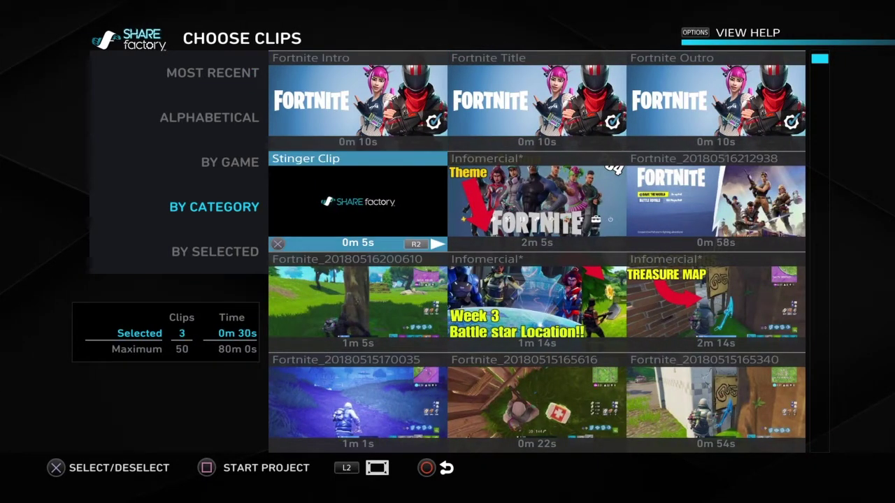
key(Up)
key(Right)
key(Right)
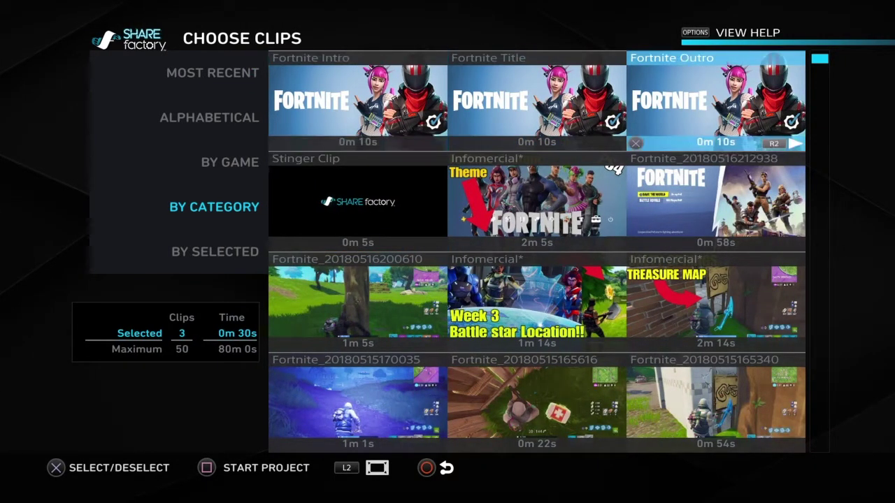
key(Left)
key(Right)
key(Left)
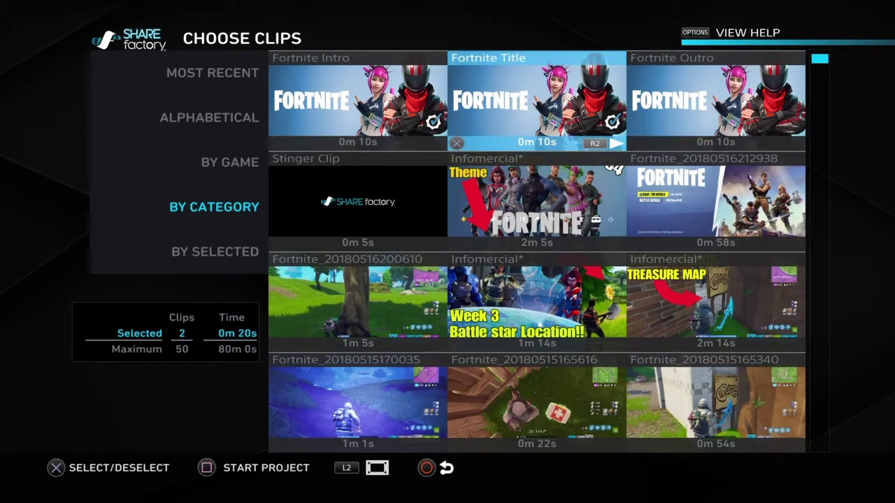
key(Return)
key(Left)
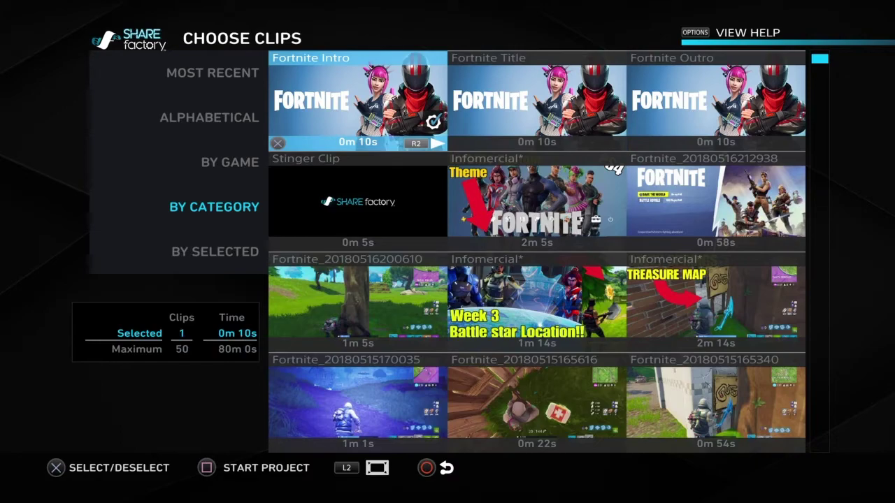
Step: Start the project under the name Fortnite and play the intro clip in the timeline
key(space)
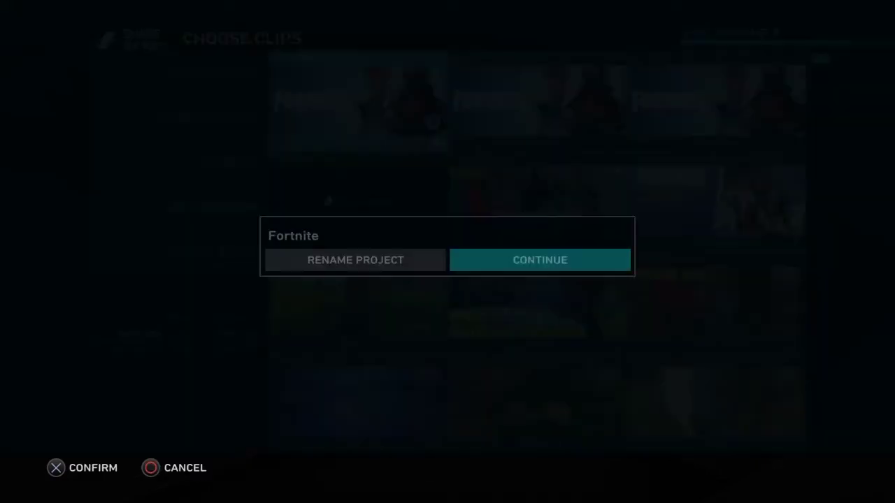
key(Return)
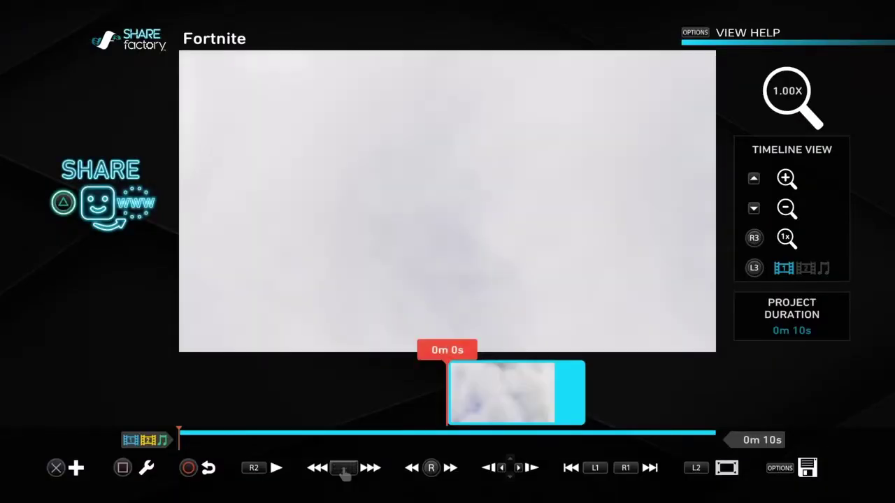
key(space)
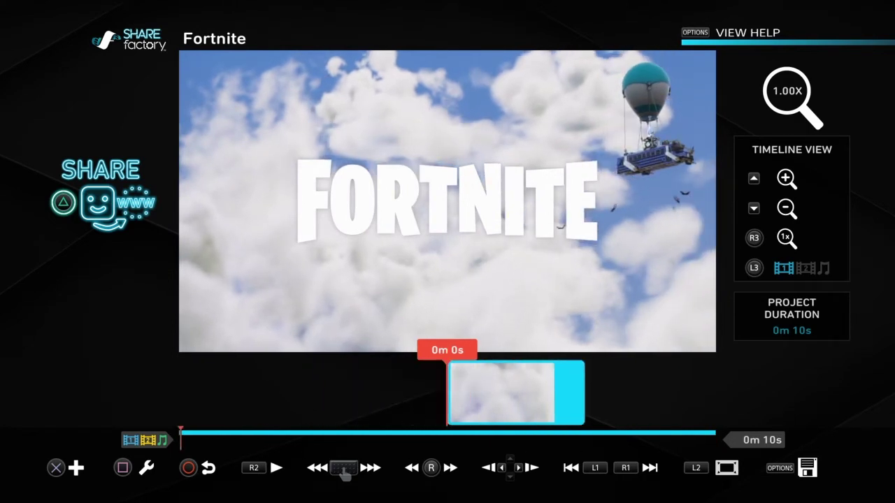
key(Return)
key(Left)
key(Left)
key(Return)
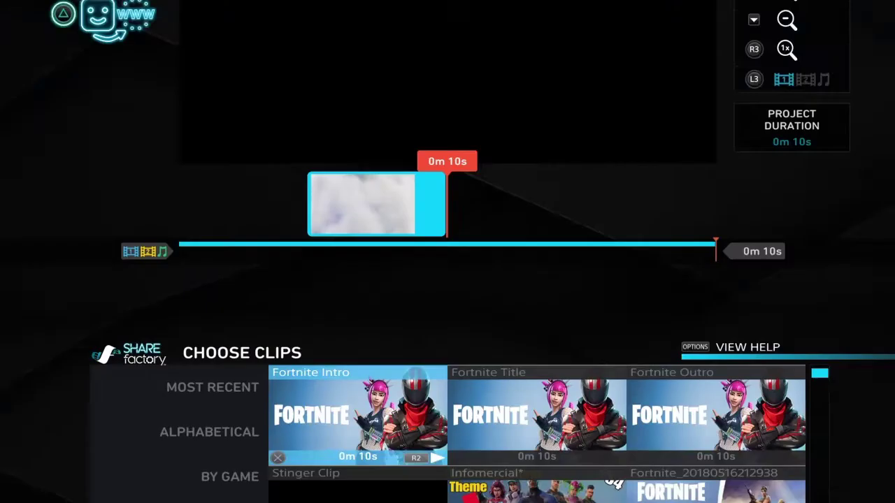
key(Down)
key(Down)
key(Right)
key(Right)
key(Down)
key(Down)
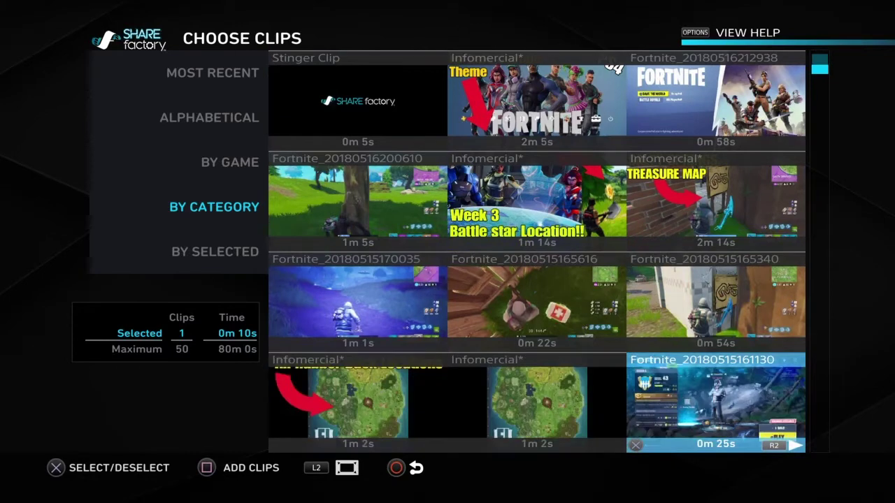
key(Up)
key(Left)
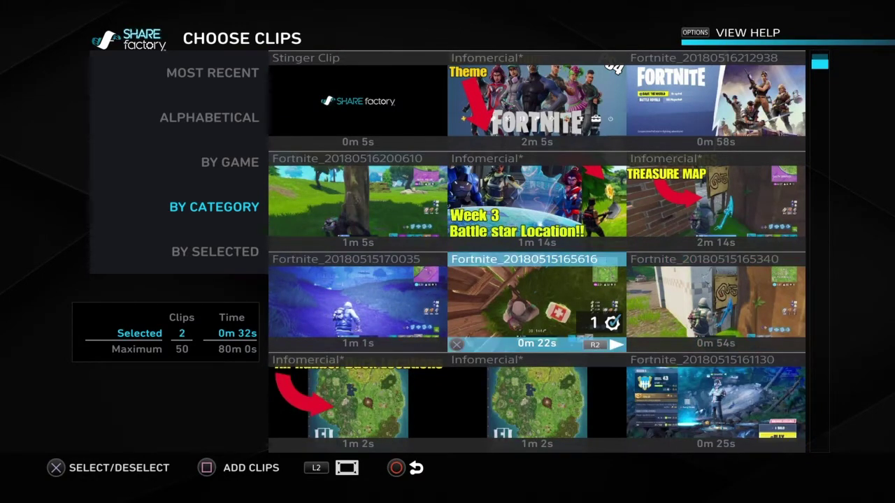
key(Return)
Step: Play part of the intro in the timeline and bring the playhead back to 0m 0s
key(Left)
key(Left)
key(Right)
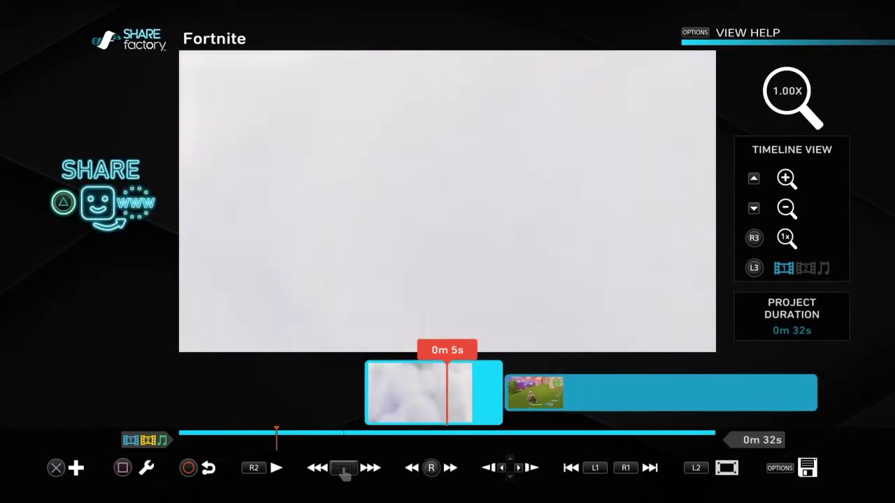
key(Left)
key(space)
key(Right)
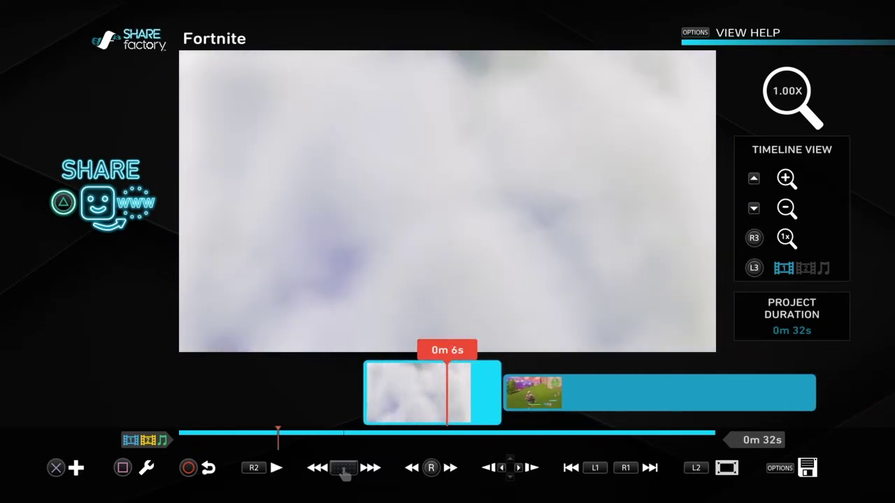
key(Left)
key(Right)
key(Left)
Step: Open the music library to add a track at the project's start, and preview the track Scape
key(Return)
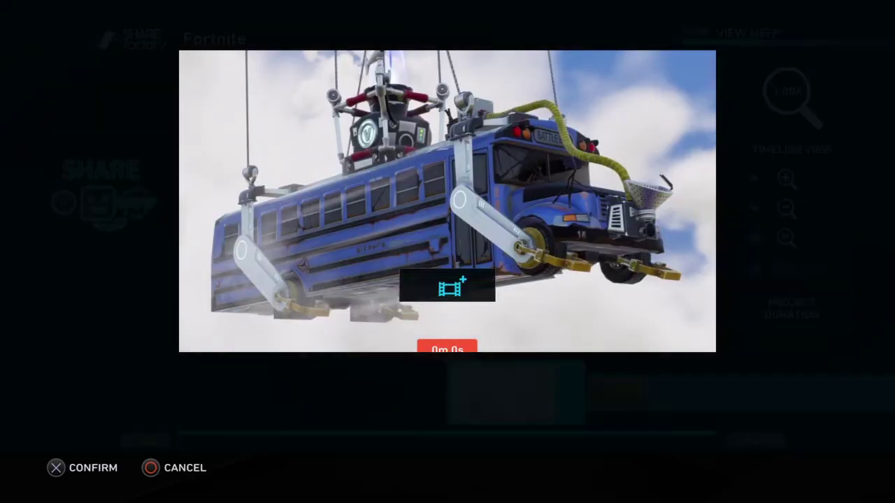
key(Return)
key(Right)
key(Return)
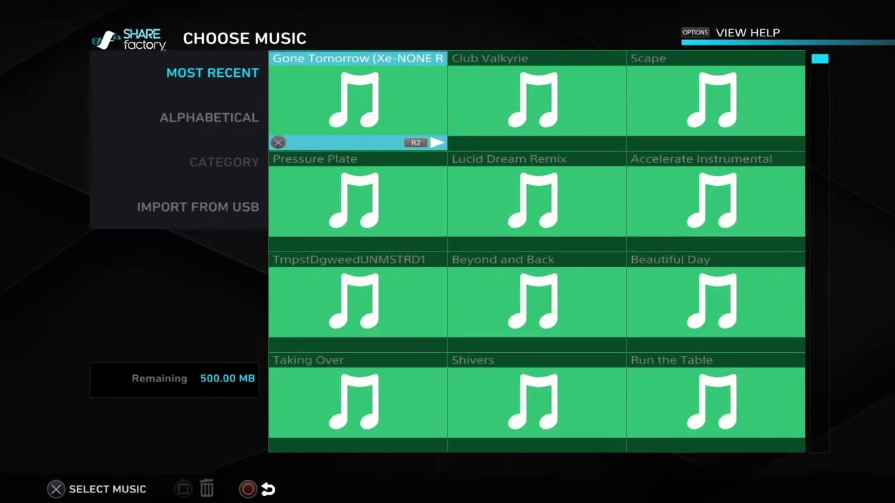
key(Down)
key(Right)
key(Right)
key(Left)
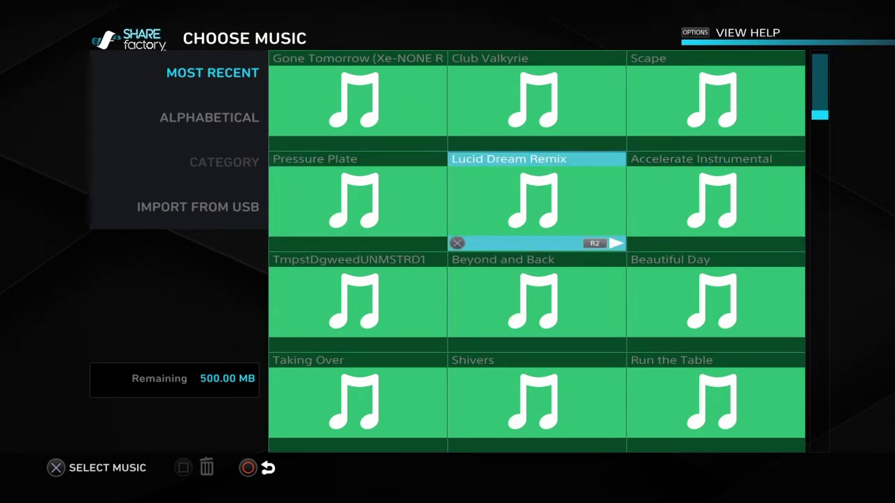
key(Right)
key(Up)
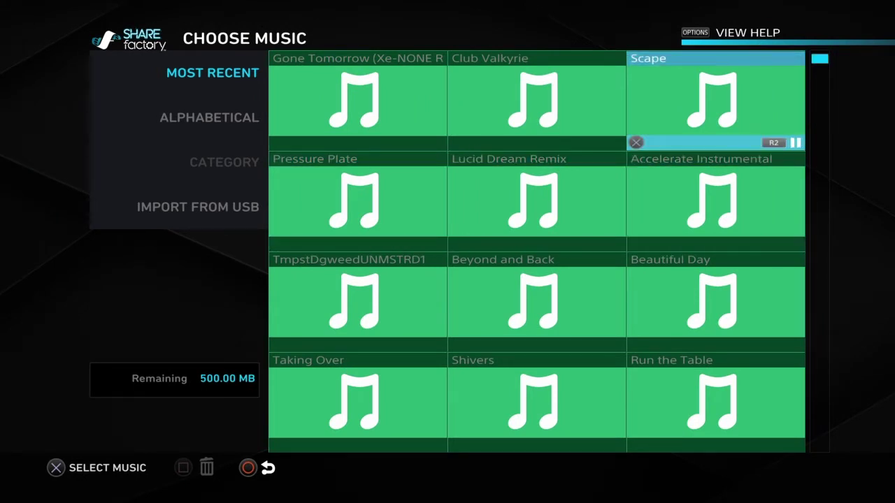
Step: Preview the track Pressure Plate and add it as music from the start of the timeline
key(Left)
key(Left)
key(Down)
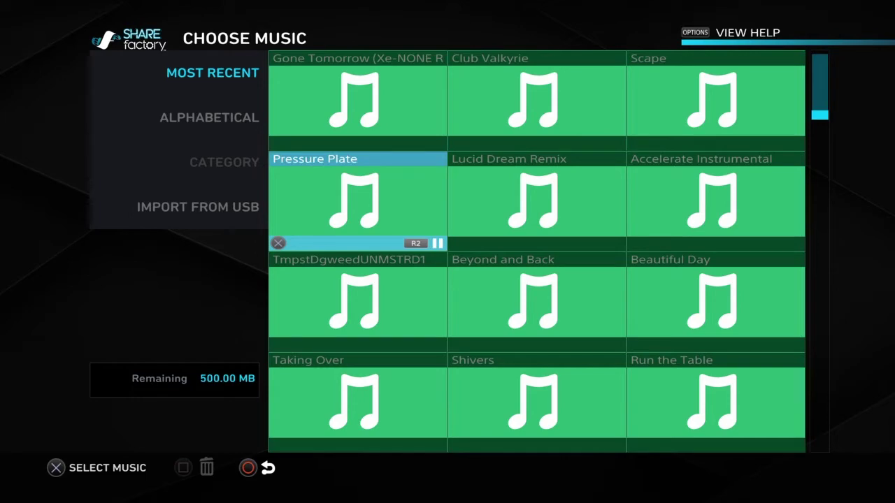
key(Return)
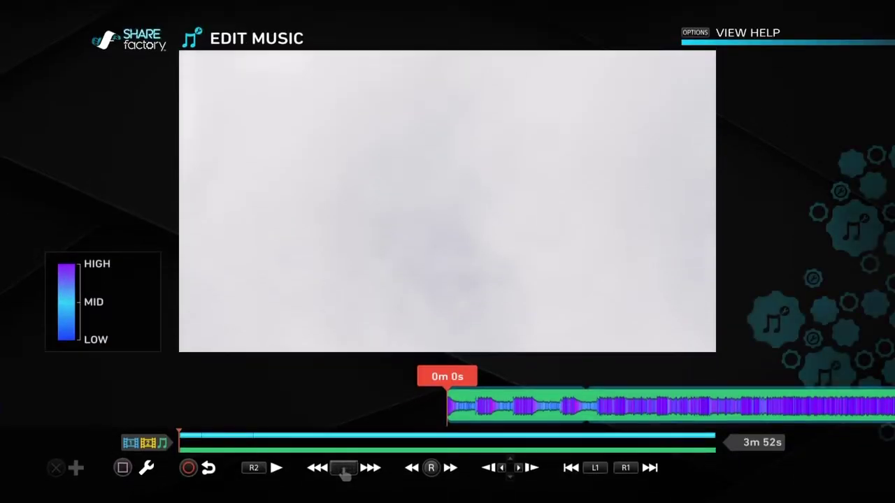
Step: Split the music track at 0m 10s, where the intro clip ends
key(Right)
key(Left)
key(Right)
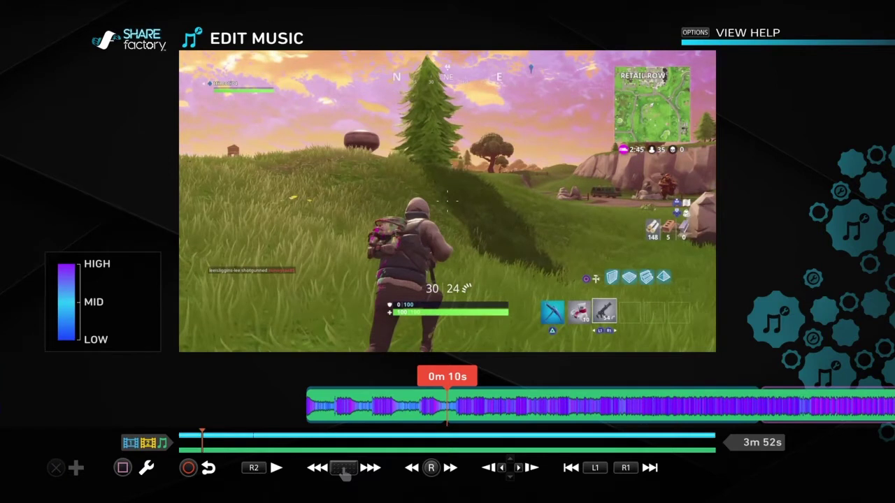
key(Return)
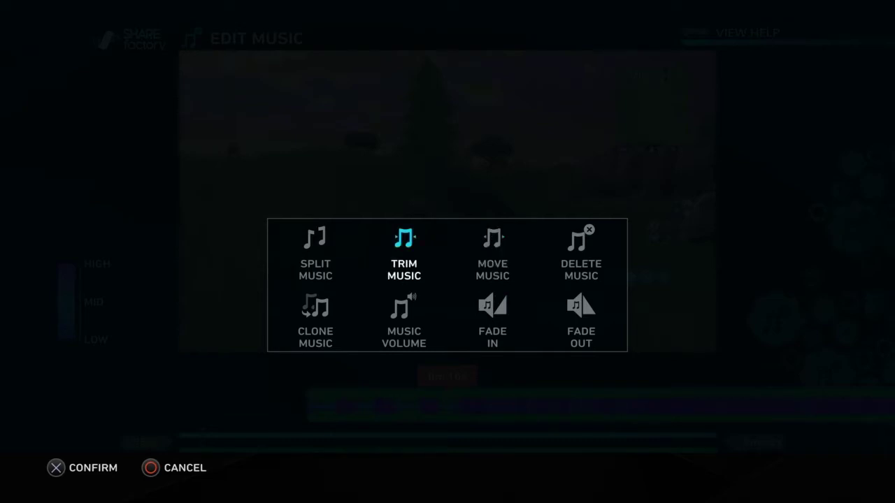
key(Left)
key(Return)
Step: Delete the part of the music after the split so only the intro section keeps music
key(Return)
key(Left)
key(Return)
key(Left)
key(Return)
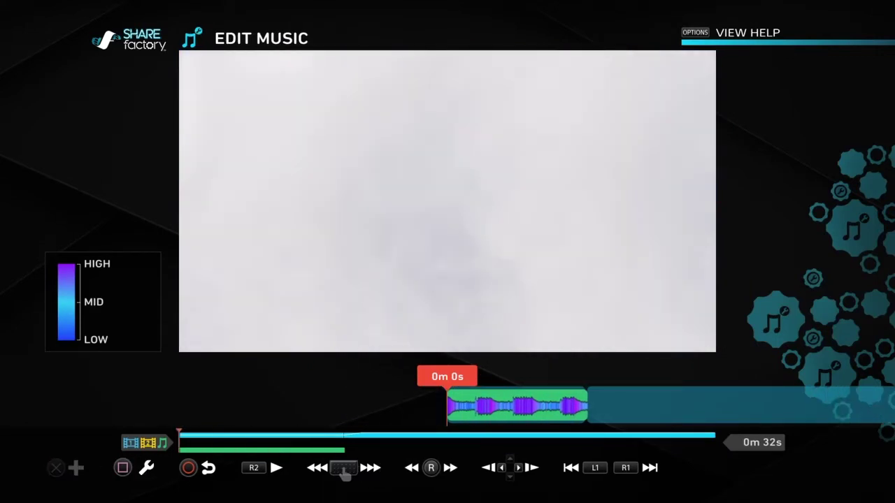
Step: Return to the main timeline and play the beginning of the intro with its music
key(Escape)
key(space)
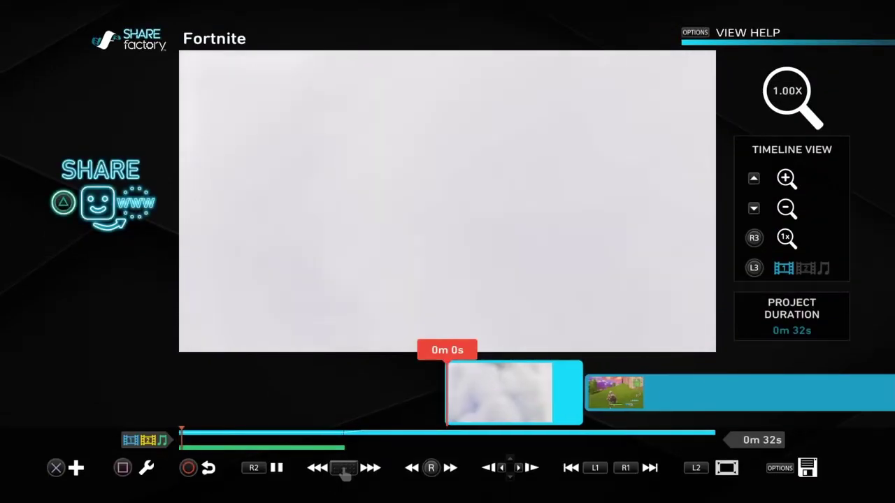
key(Return)
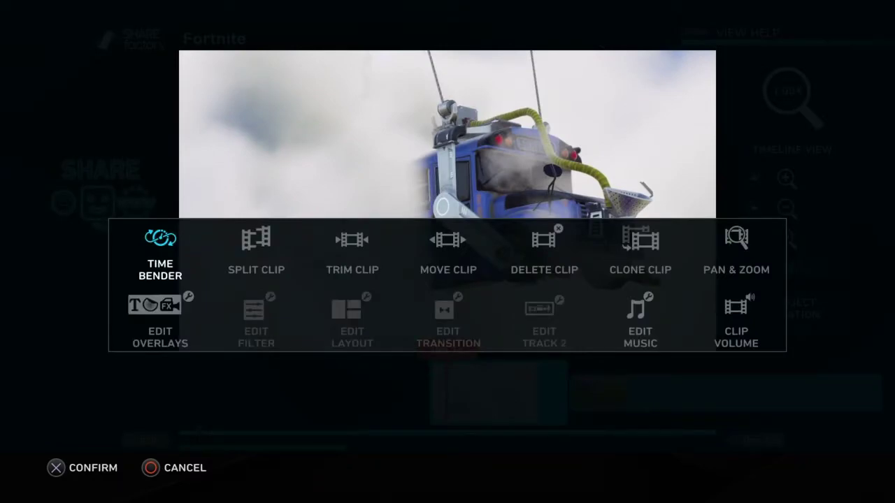
key(Escape)
Step: Set the volume of the intro's music to 66% with Prioritize enabled
key(Return)
key(Return)
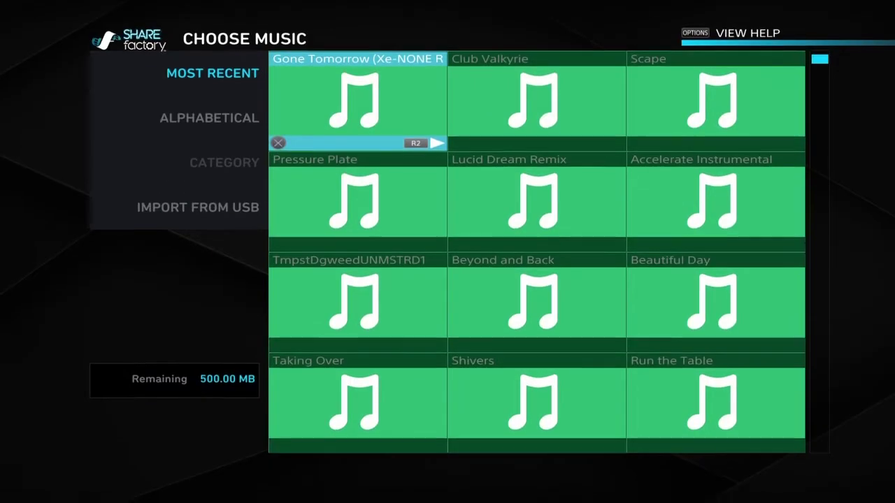
key(Return)
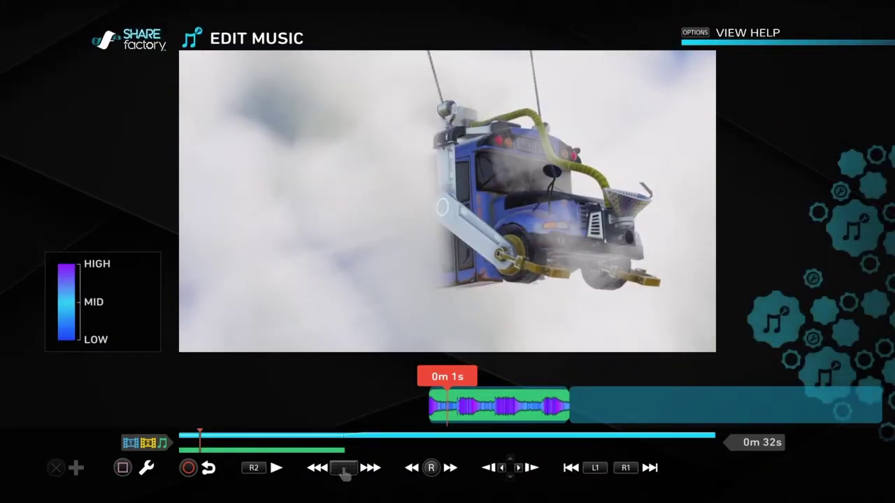
key(Return)
key(Return)
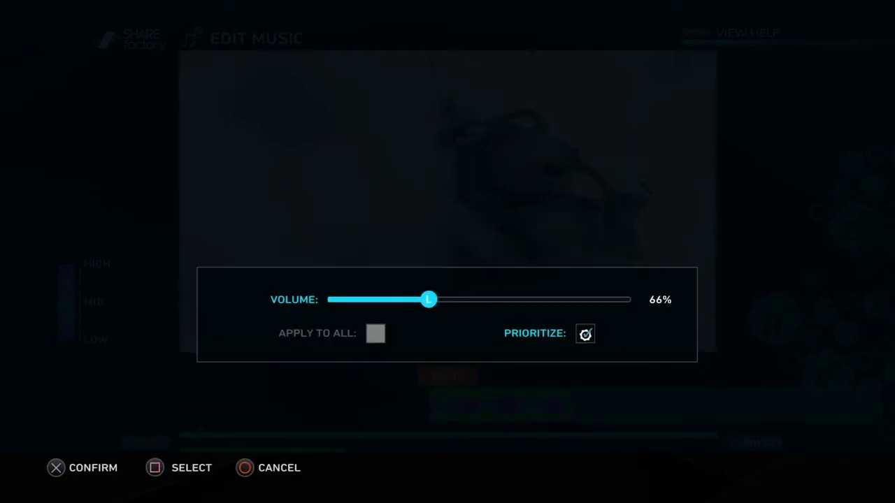
key(Return)
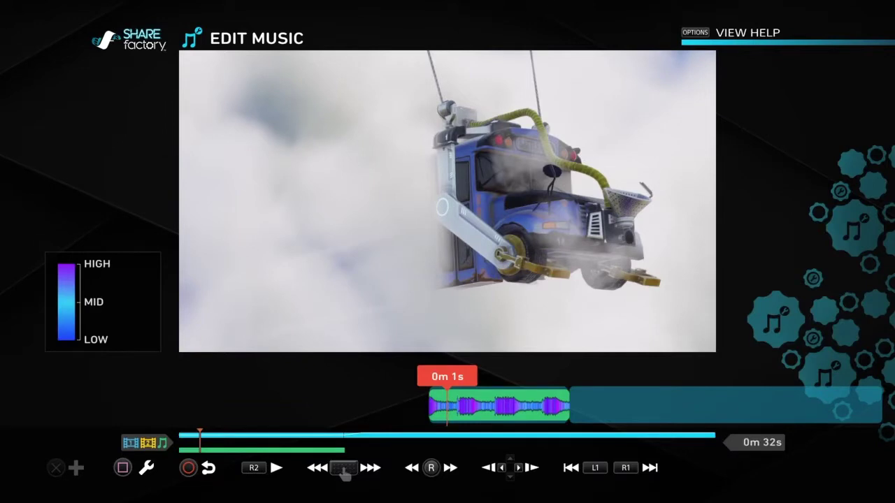
Step: Play back the intro with the adjusted music volume and return to the main timeline
key(space)
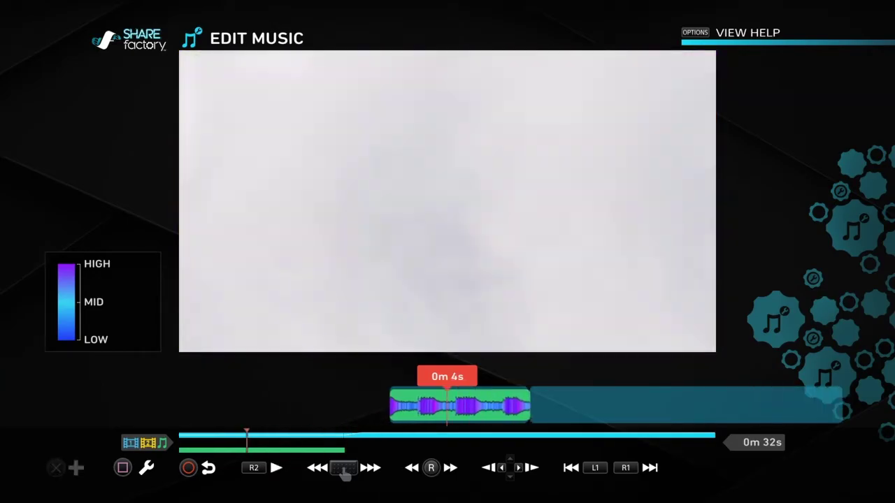
key(Escape)
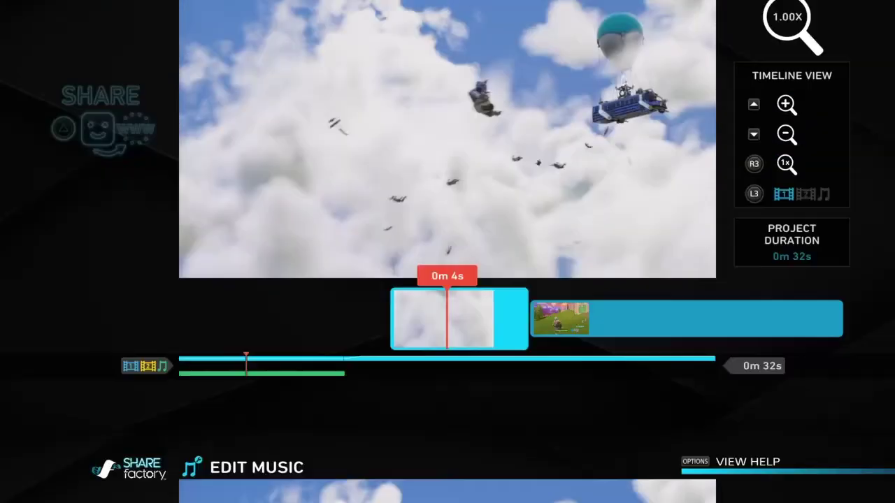
Step: Add a fade-in and a fade-out to the intro's music
key(Return)
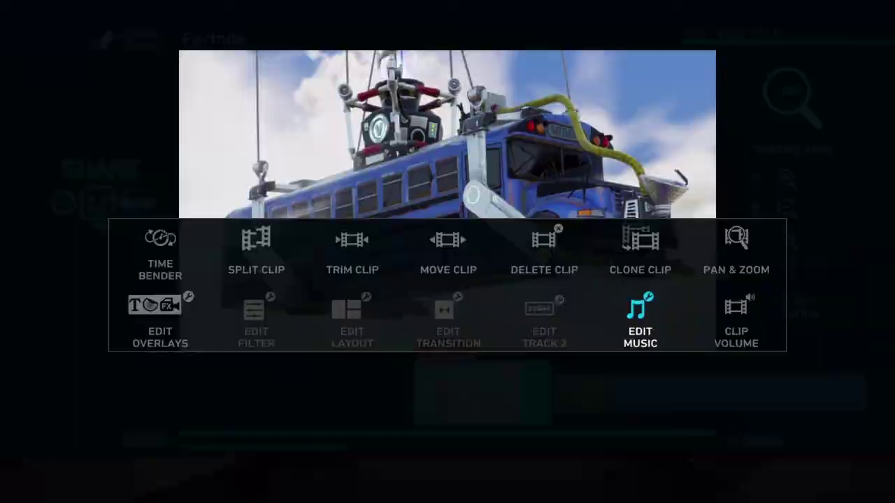
key(Return)
key(Return)
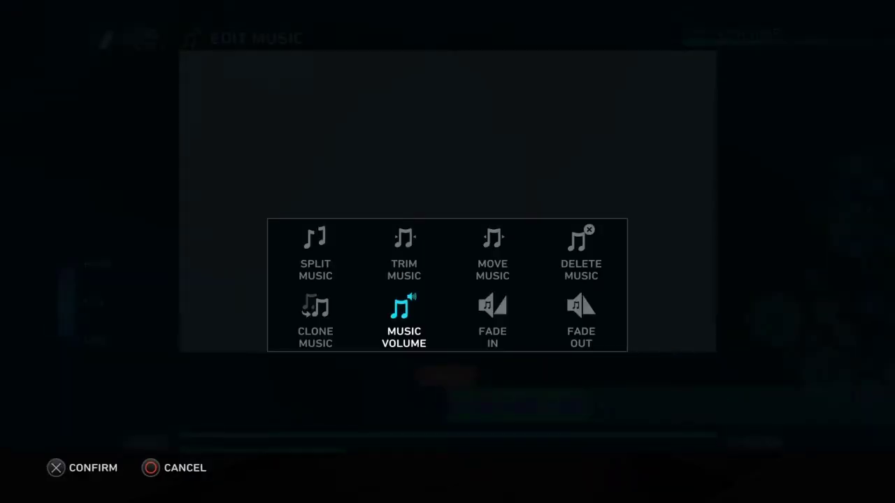
key(Return)
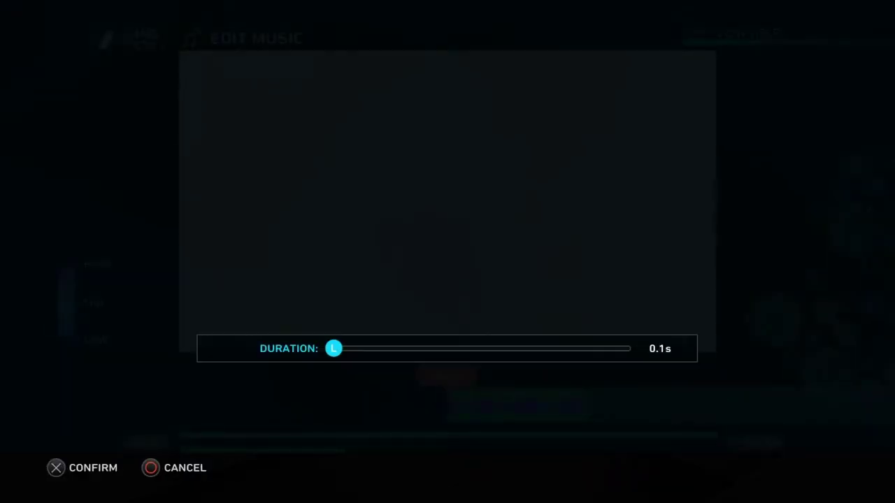
key(Return)
key(Return)
key(Right)
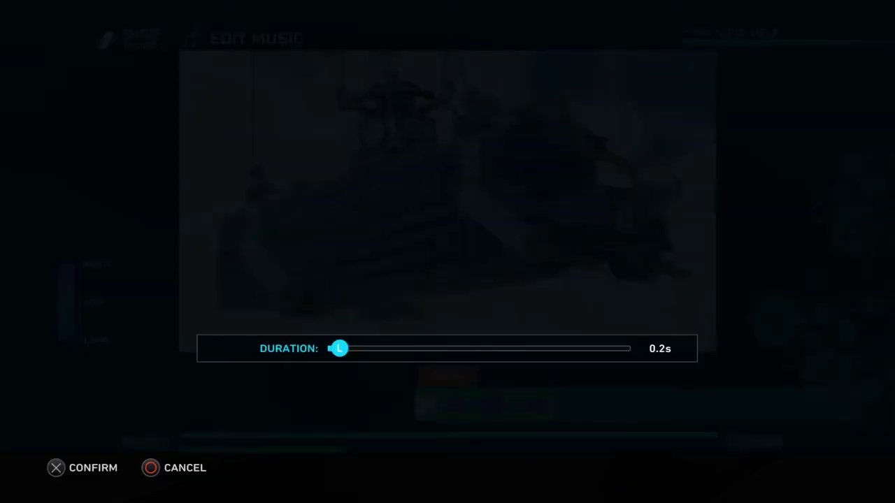
key(Return)
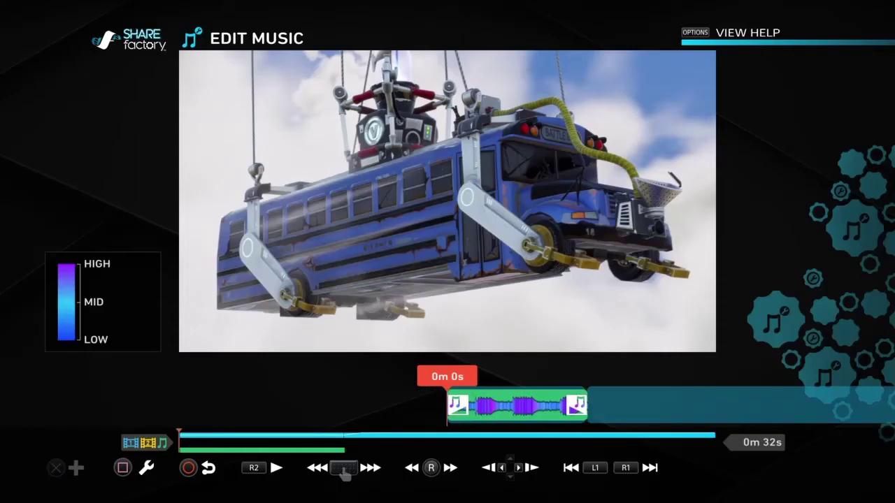
Step: Play back the intro with its faded music and continue into the gameplay clip
key(Right)
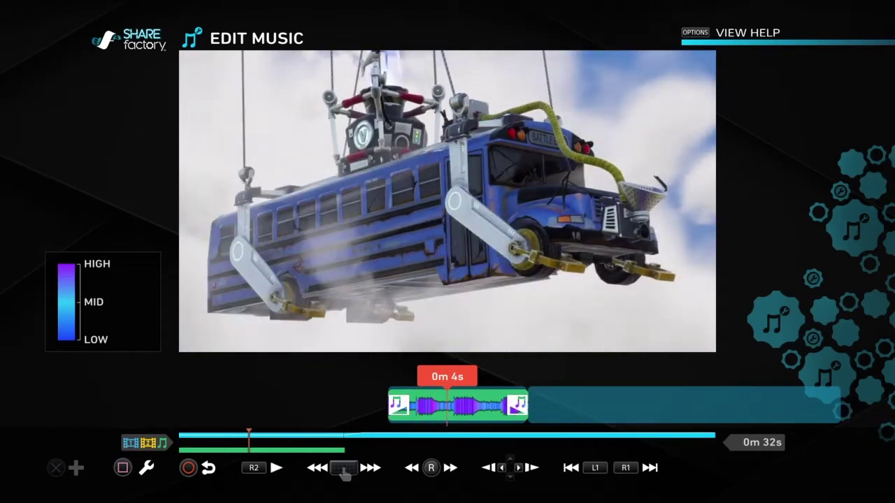
key(Left)
key(space)
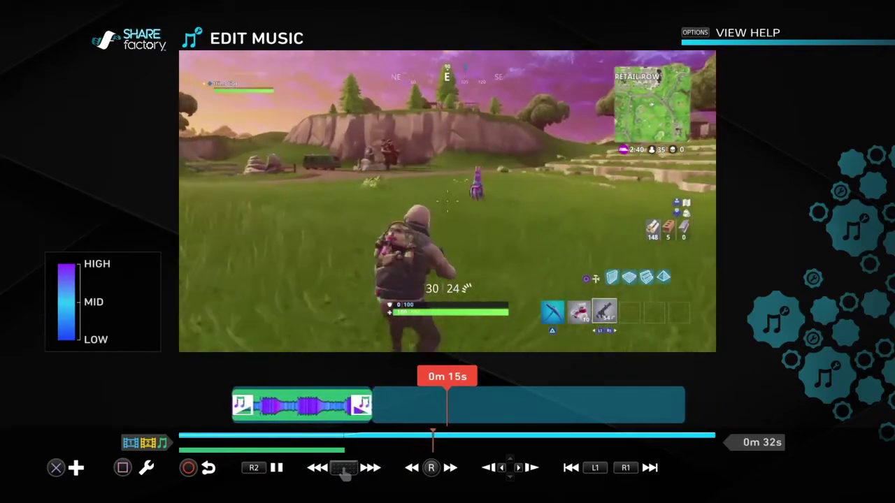
key(space)
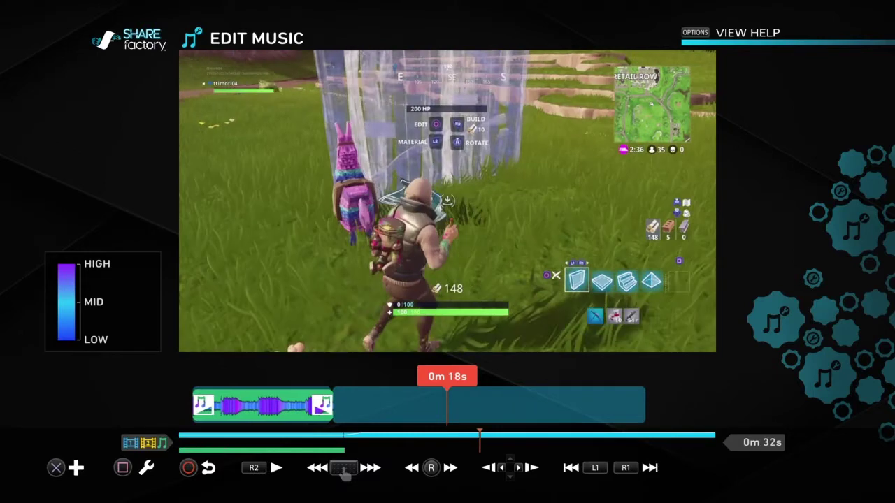
Step: Return to the main timeline and add the Fortnite Outro clip after the gameplay clip at the project's end
key(Left)
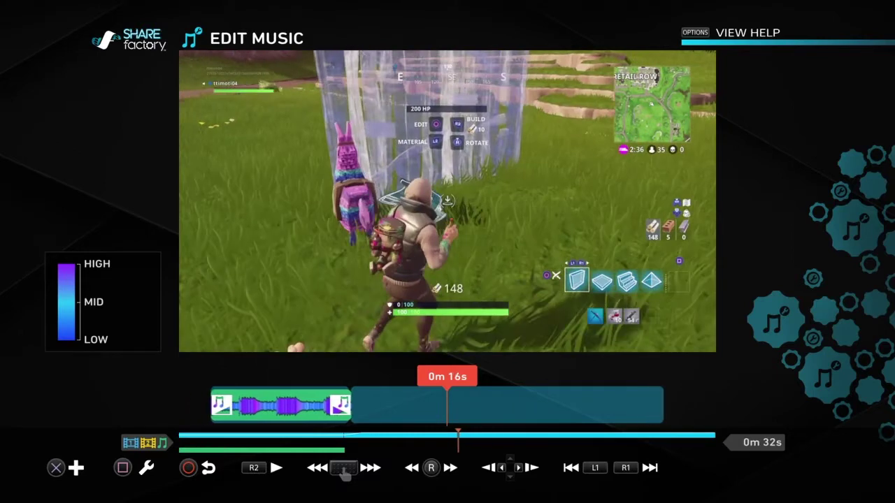
key(Right)
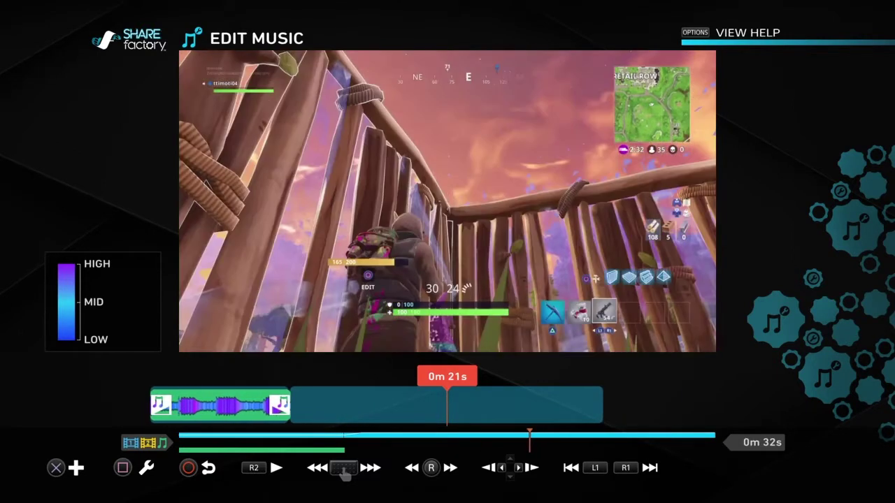
key(Right)
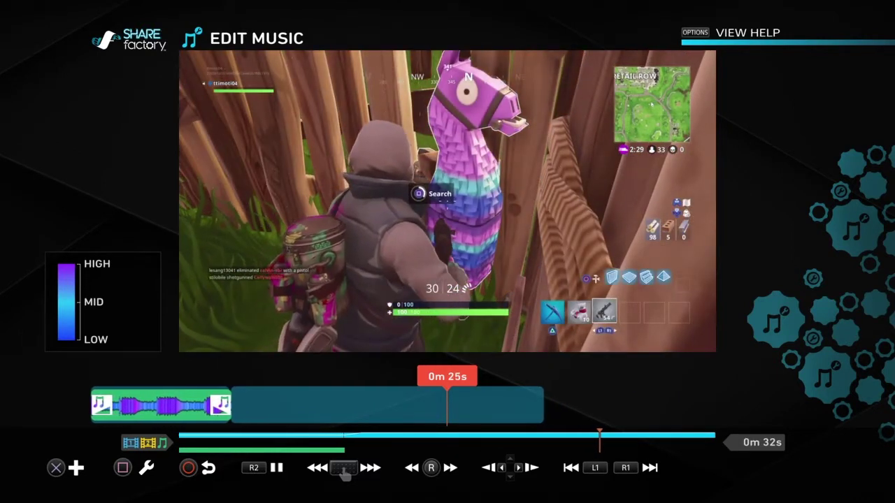
key(Right)
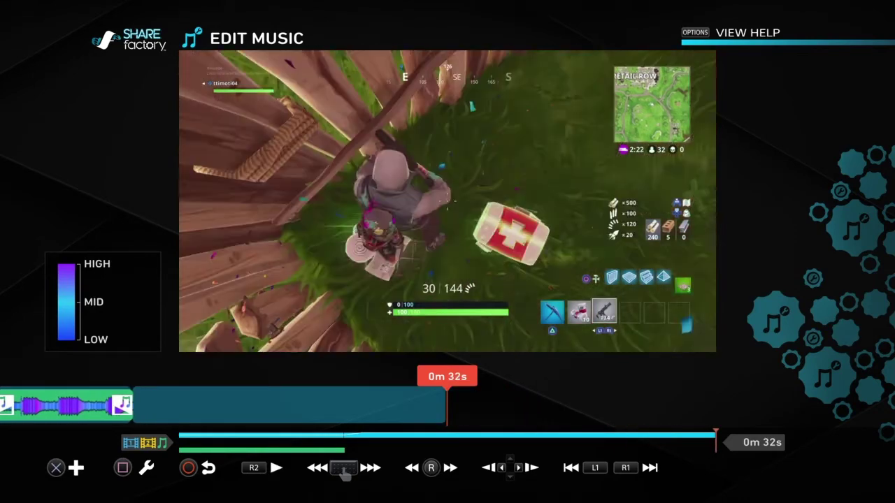
key(Return)
key(Escape)
key(Escape)
key(Return)
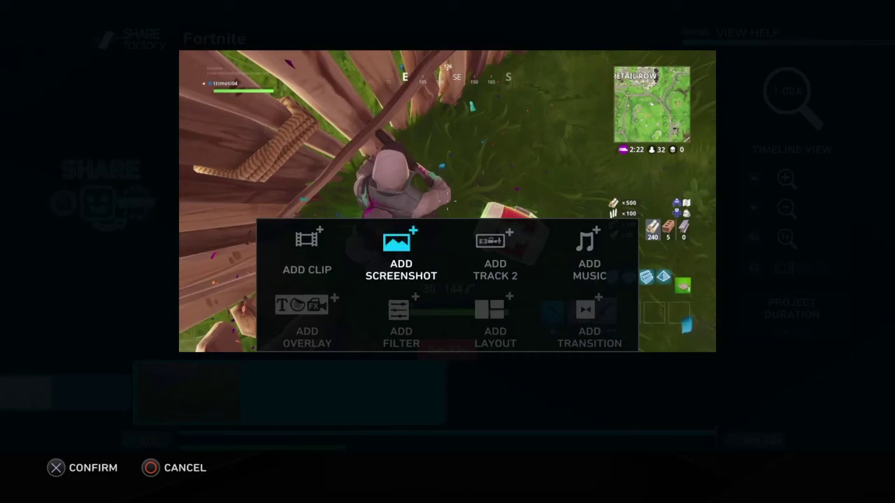
key(Left)
key(Return)
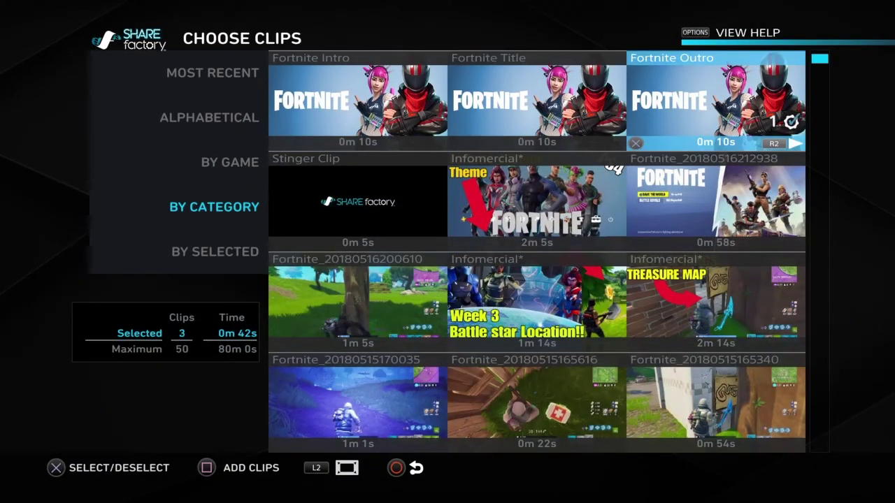
key(Return)
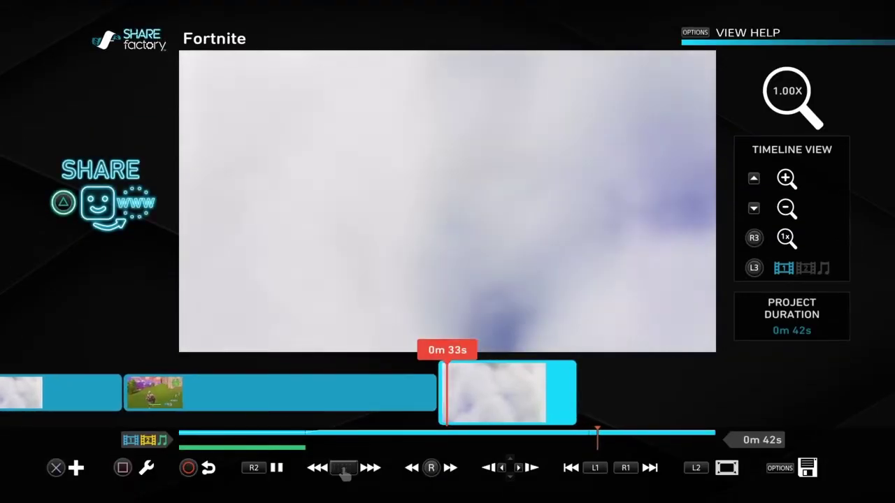
Step: Go to the end of the intro before the gameplay clip and open the transition selection for that junction
key(space)
key(Left)
key(Right)
key(Left)
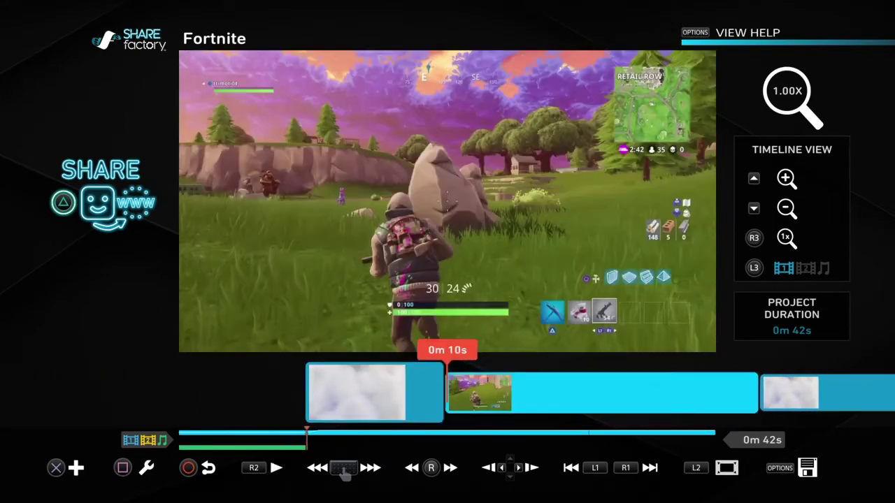
key(Escape)
key(Escape)
key(Right)
key(Return)
key(Return)
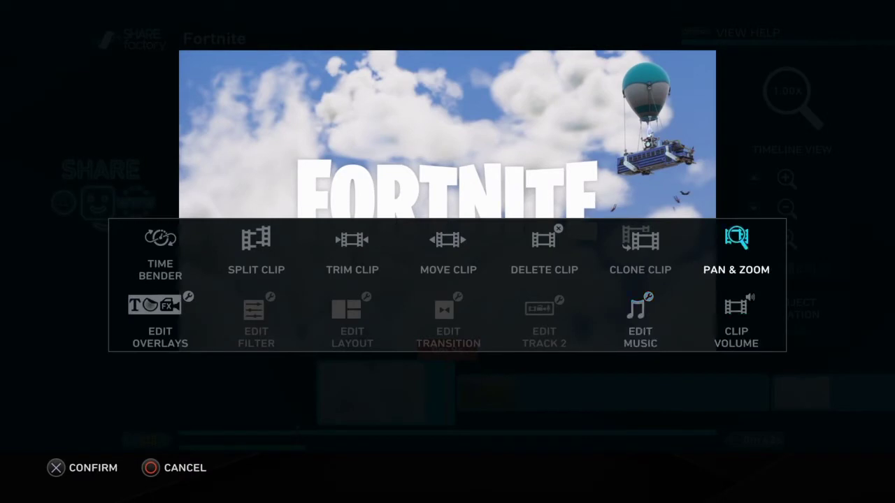
key(Escape)
key(Right)
key(Return)
key(Right)
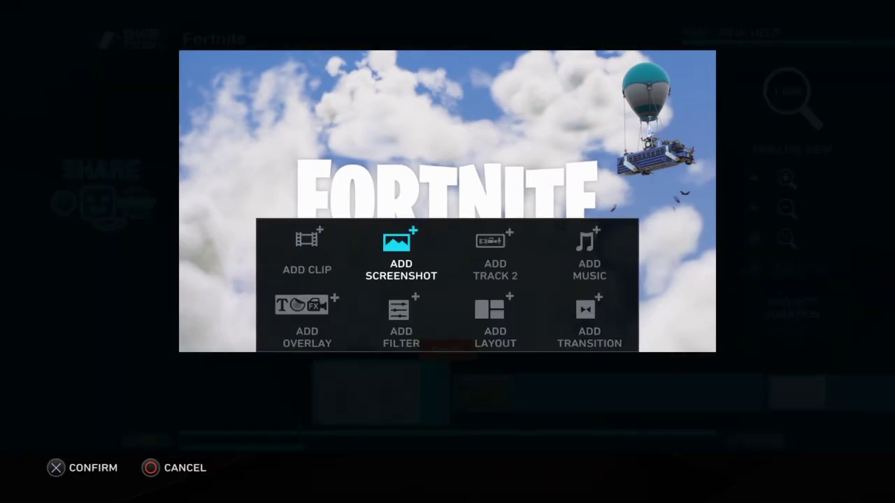
key(Return)
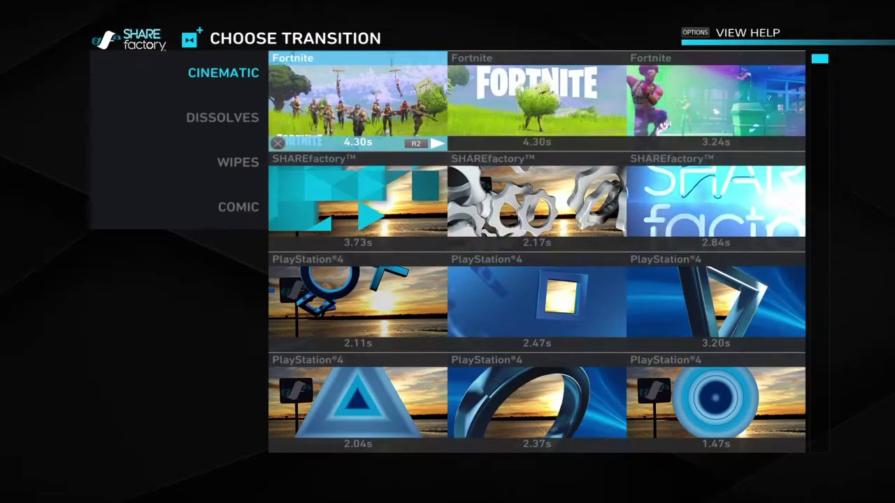
Step: Insert the 4.30 s Fortnite cinematic transition with the running squad between the intro and the gameplay clip
key(Left)
key(Right)
key(Right)
key(Right)
key(Left)
key(Left)
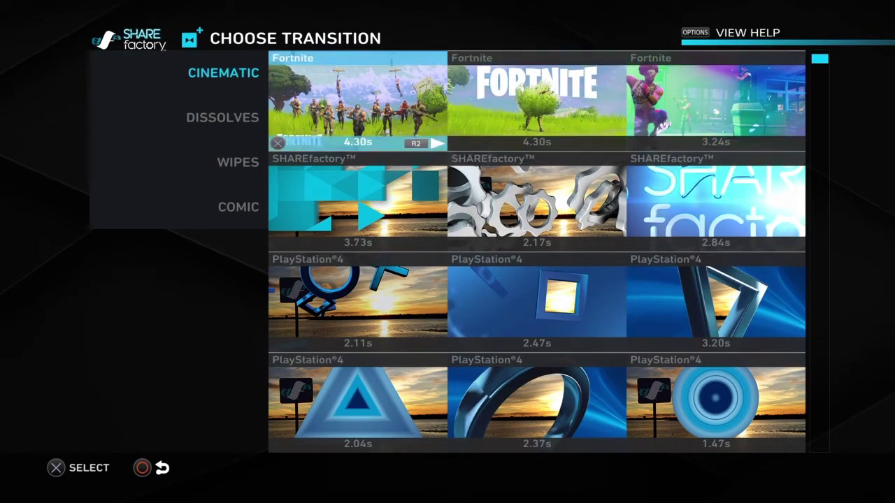
key(Right)
key(Right)
key(Left)
key(Left)
key(Return)
key(Left)
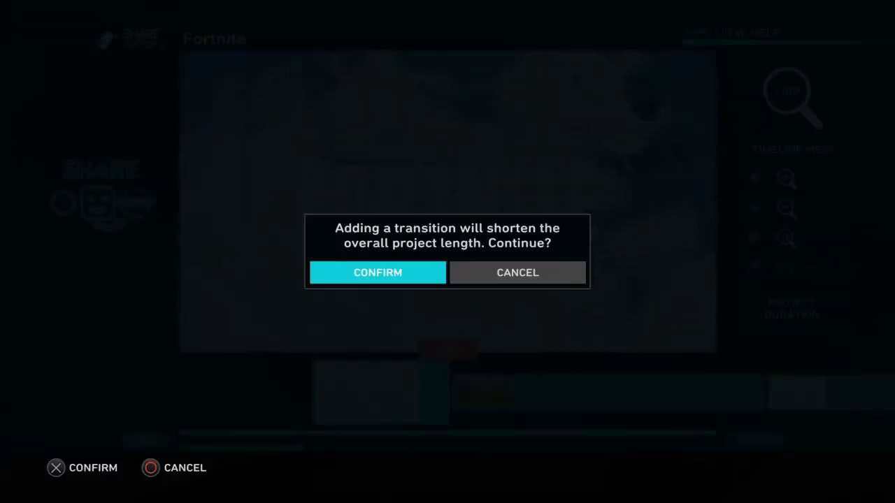
key(Return)
Step: Play back the new transition between the intro and the gameplay clip
key(space)
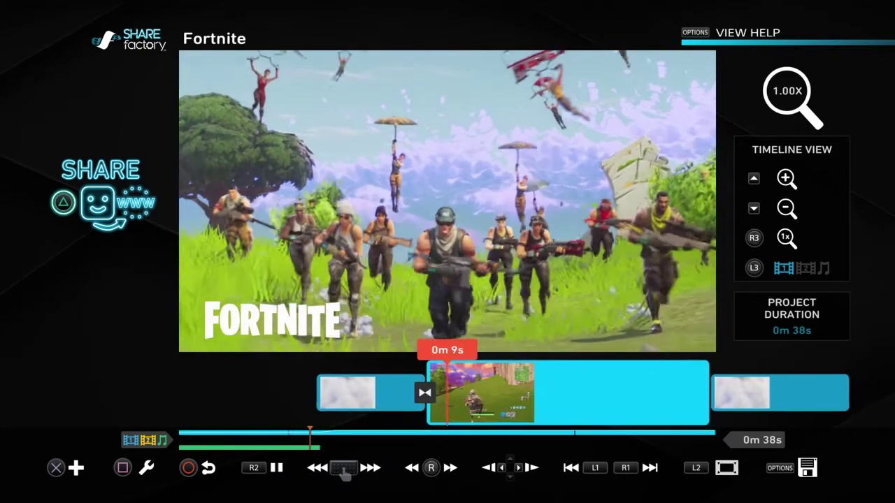
key(space)
key(Left)
key(Right)
key(Left)
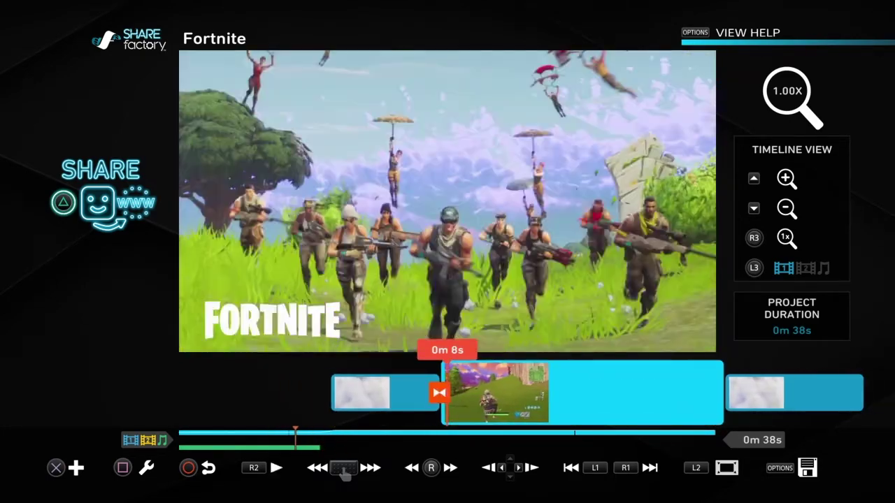
Step: Go to the end of the gameplay clip and open the transition selection for its junction with the outro
key(Right)
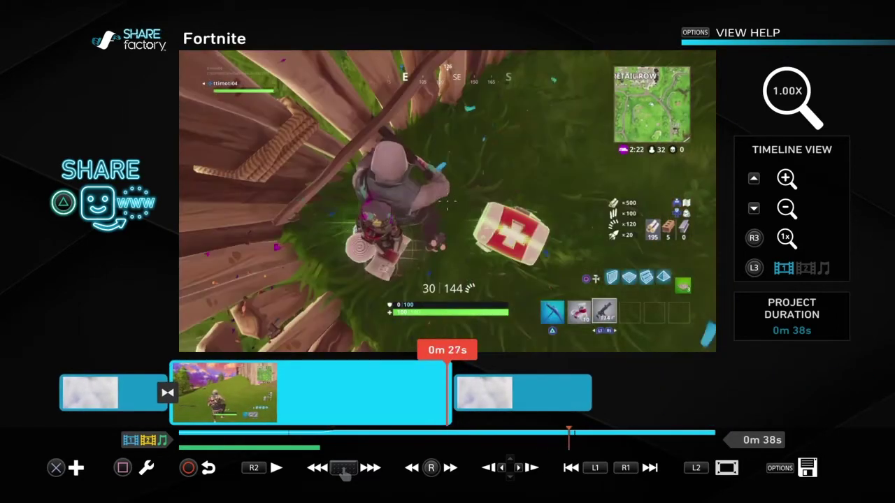
key(s)
key(Escape)
key(t)
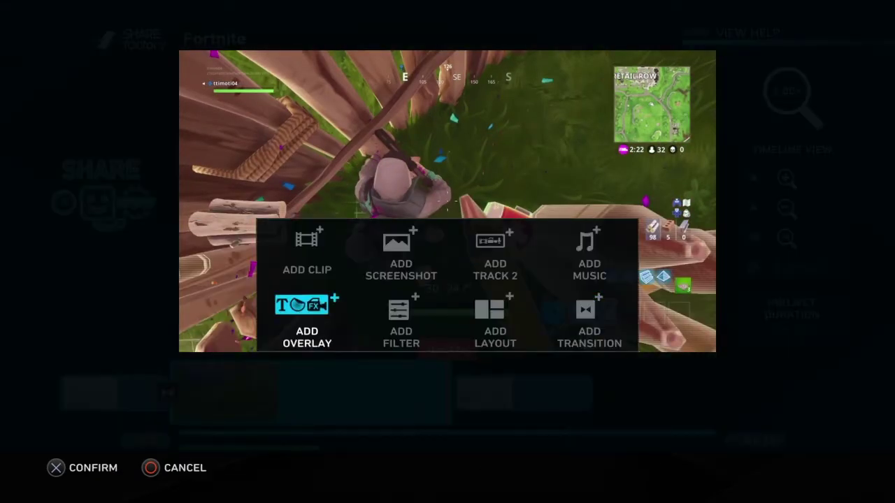
key(Return)
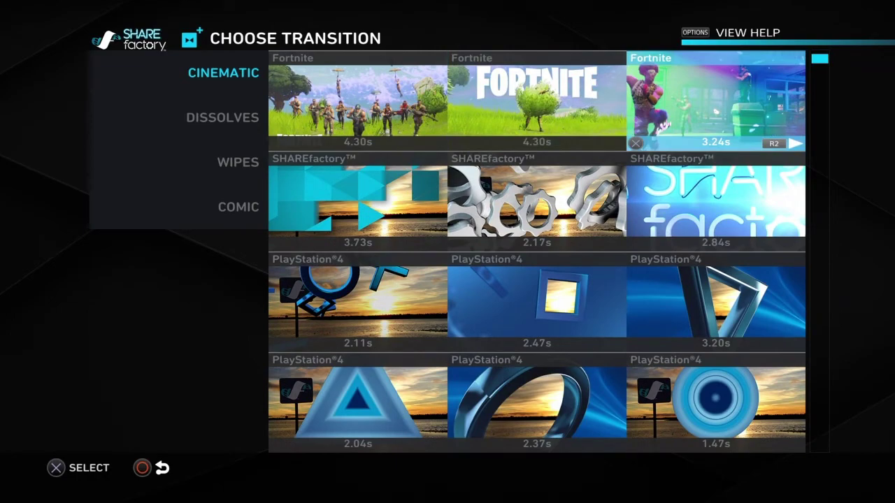